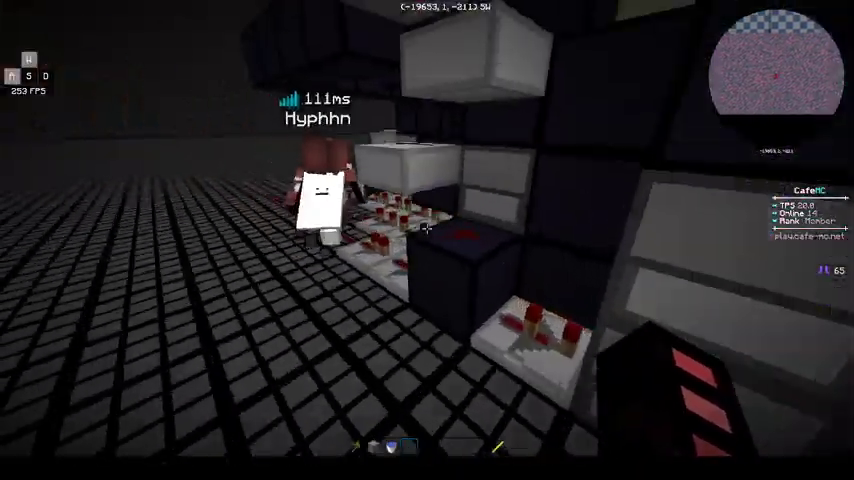
- Fill nearby dispensers with TNT via /tntfill and place four chunk loaders around the cannon's base
{"action": "key", "text": "slash"}
{"action": "type", "text": "tntfill"}
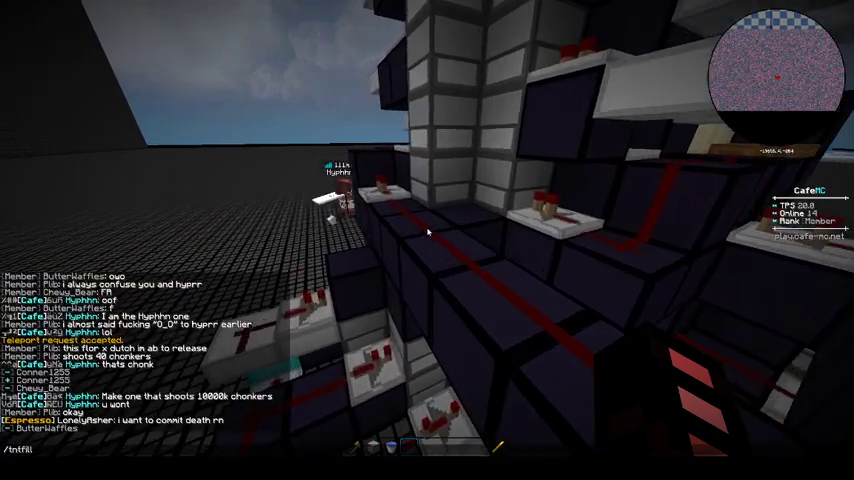
{"action": "key", "text": "Return"}
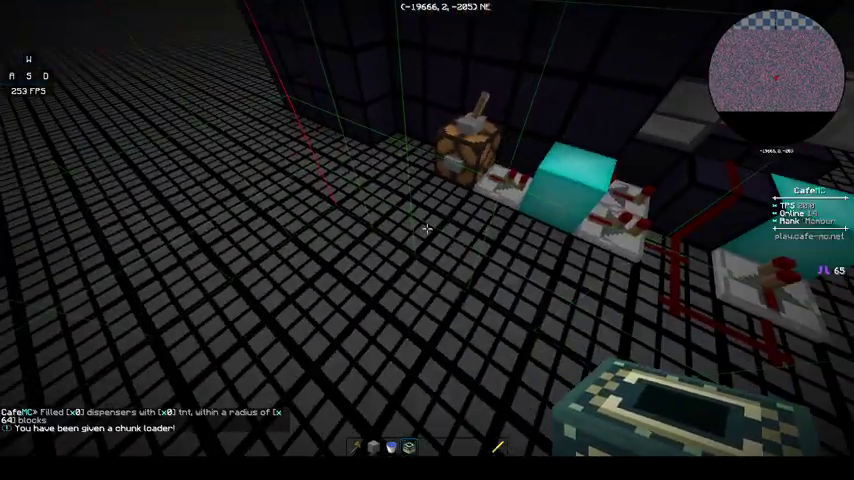
{"action": "right_click", "coordinate": [427, 230]}
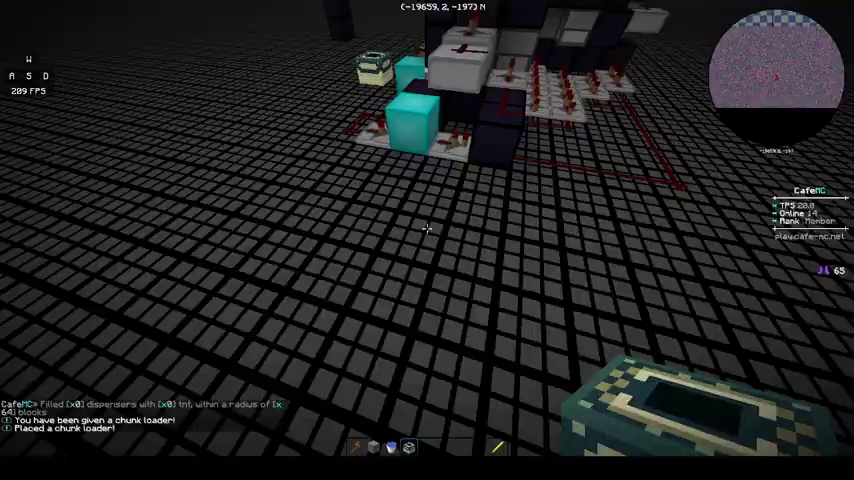
{"action": "right_click", "coordinate": [427, 230]}
{"action": "right_click", "coordinate": [427, 230]}
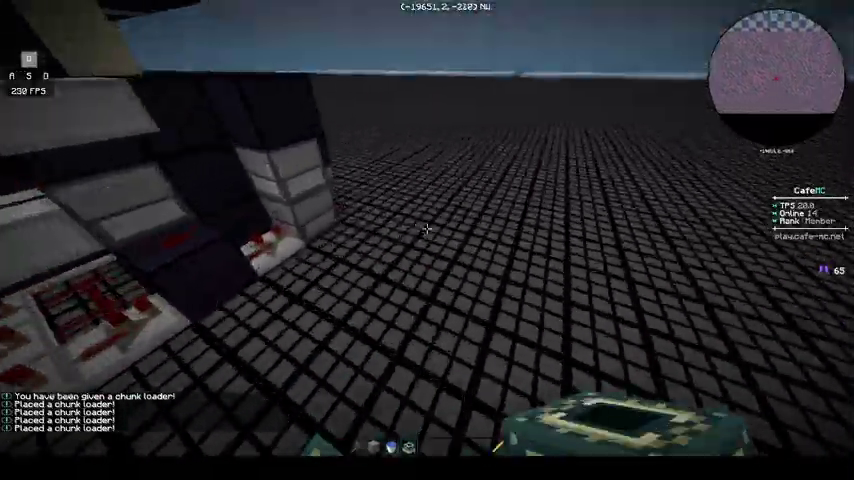
{"action": "right_click", "coordinate": [427, 230]}
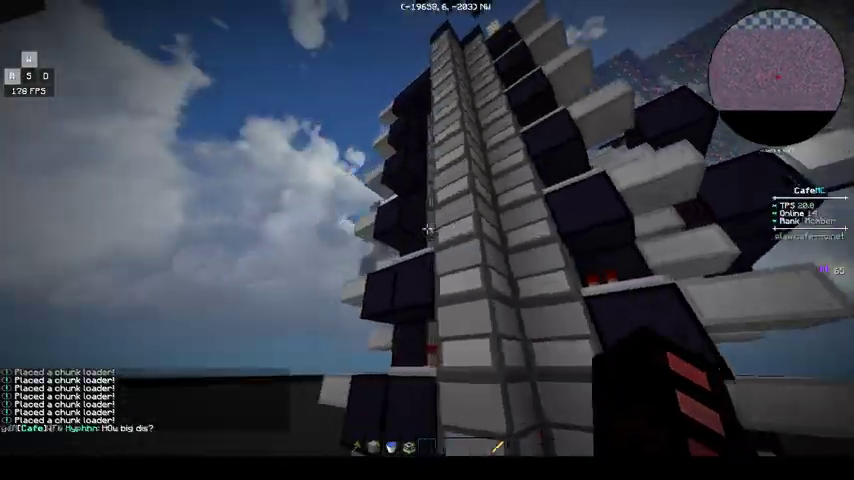
{"action": "type", "text": "tit"}
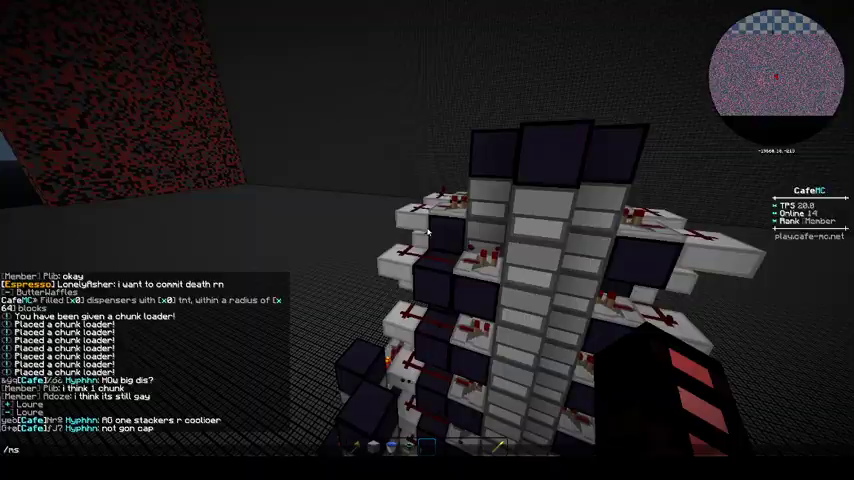
- Place a Magicsand block on the cannon and a stone block on the target grid floor
{"action": "right_click", "coordinate": [427, 230]}
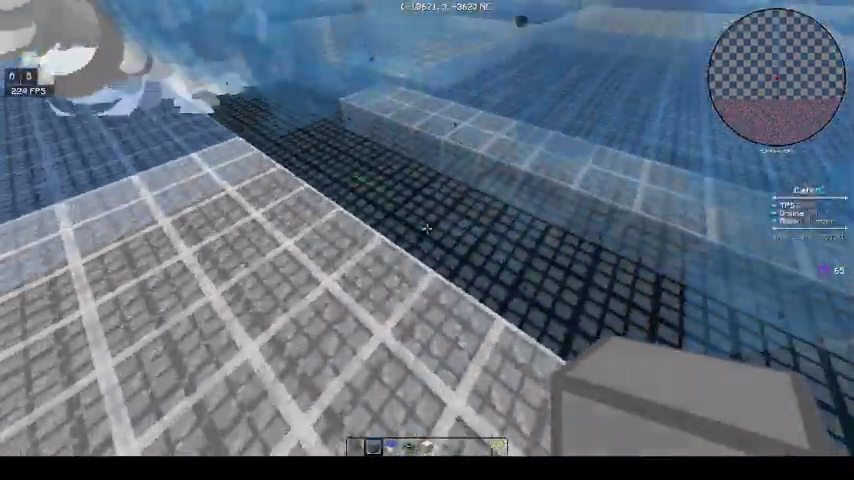
{"action": "right_click", "coordinate": [427, 230]}
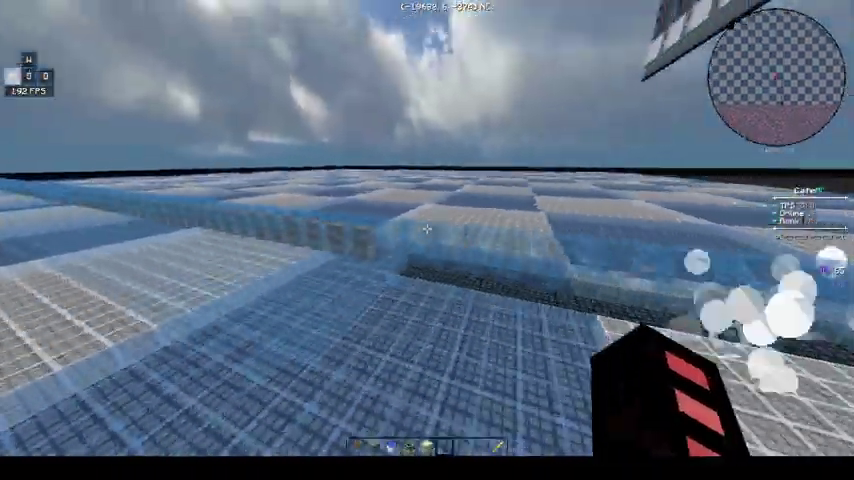